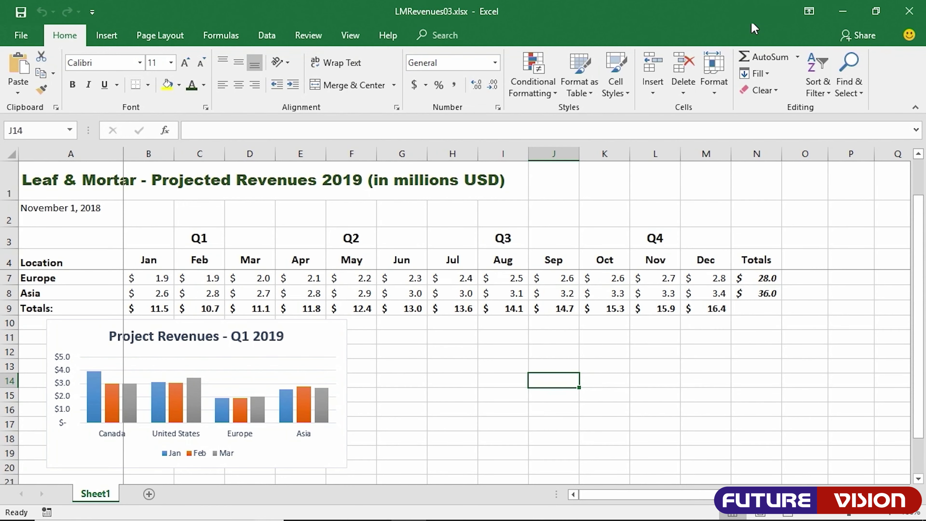
Look over the workbook's sharing options in the Info view and Share panel, then close them
{"action": "left_click", "coordinate": [28, 41]}
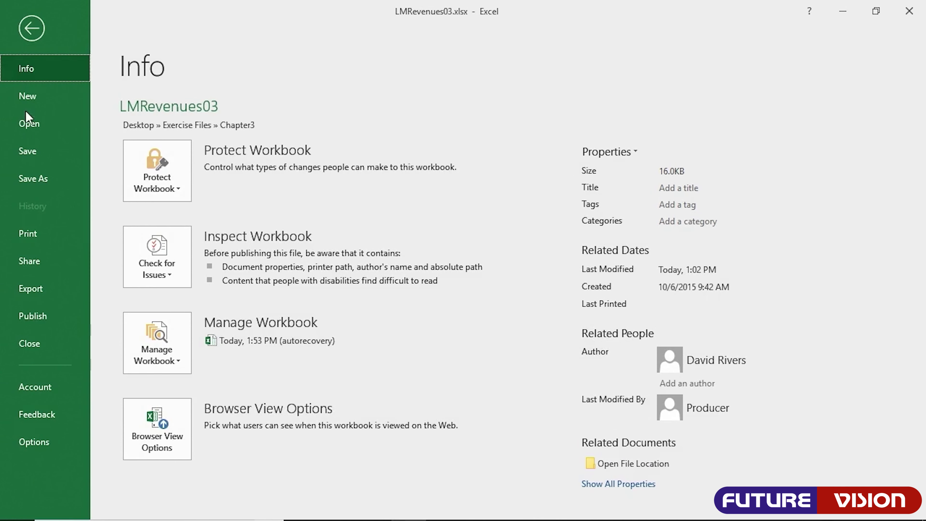
{"action": "left_click", "coordinate": [29, 261]}
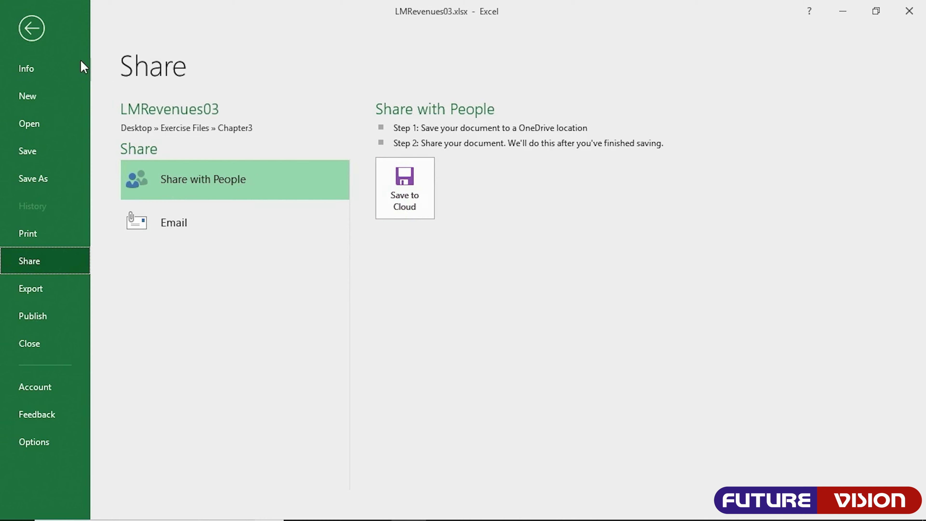
{"action": "left_click", "coordinate": [31, 29]}
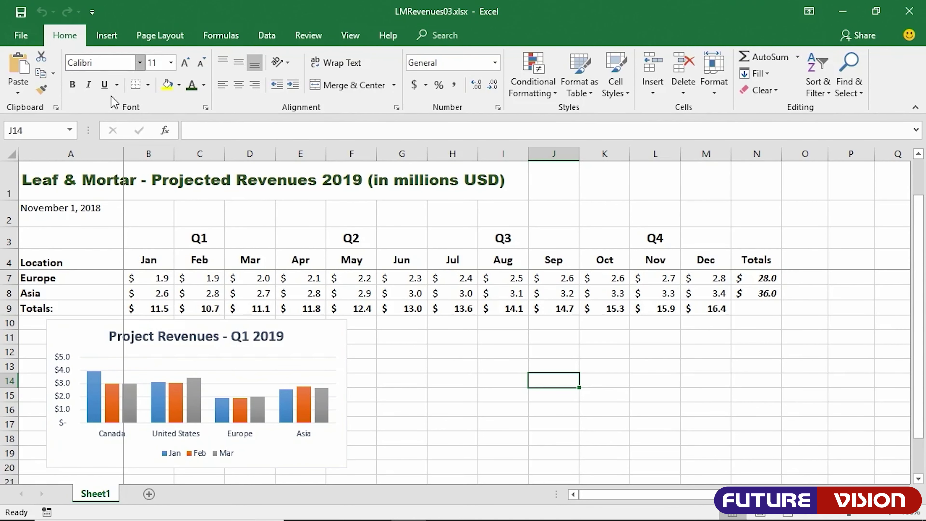
{"action": "left_click", "coordinate": [870, 44]}
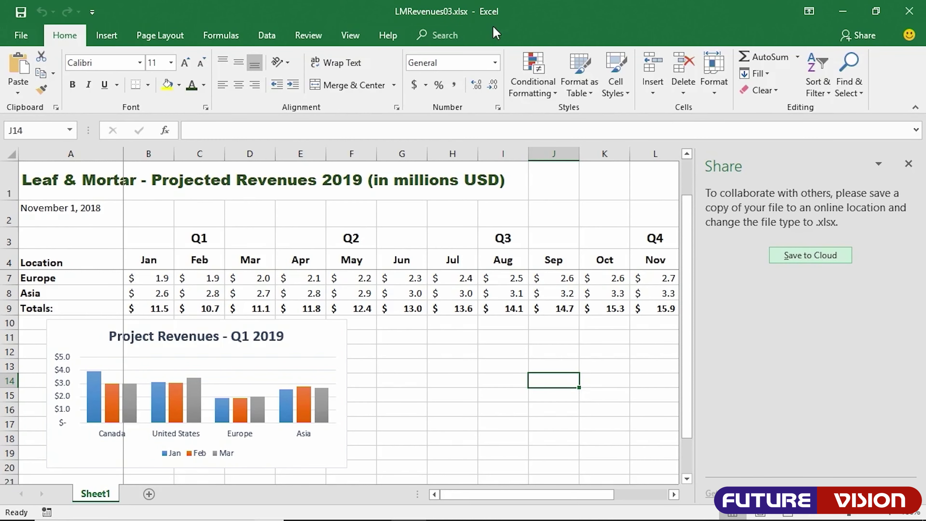
{"action": "left_click", "coordinate": [909, 164]}
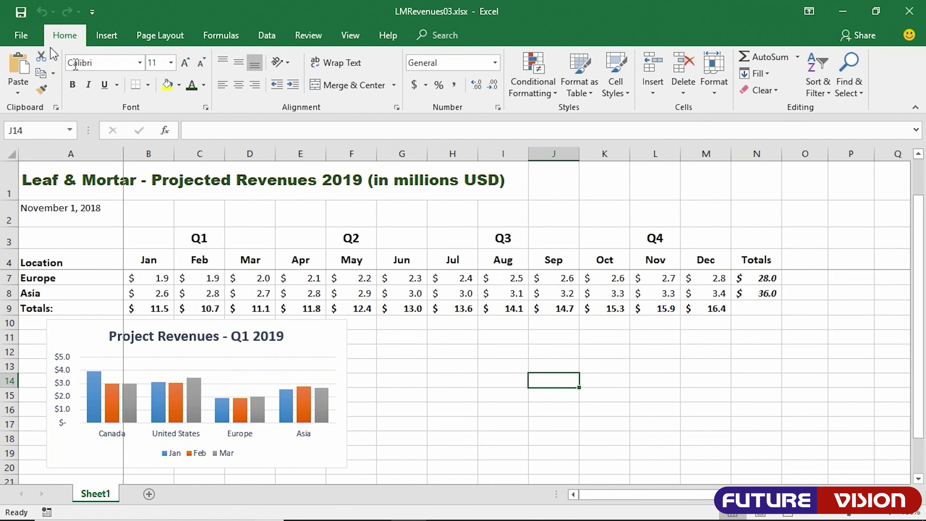
Start Save As to OneDrive - Personal in the recent Documents folder
{"action": "left_click", "coordinate": [21, 36]}
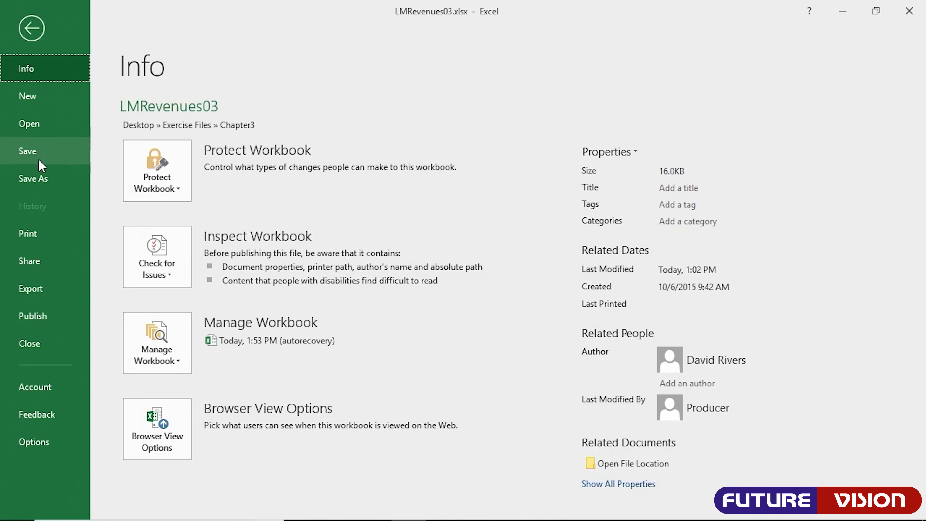
{"action": "left_click", "coordinate": [40, 180]}
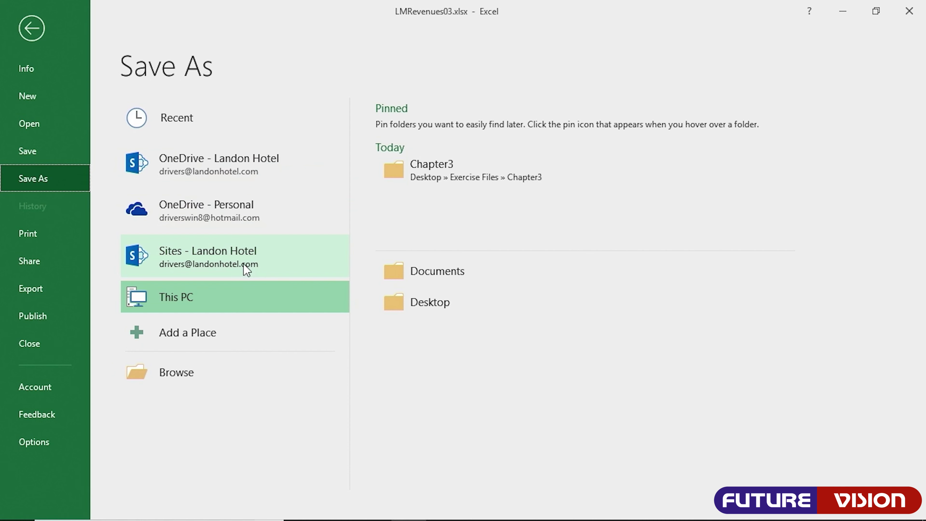
{"action": "left_click", "coordinate": [218, 219]}
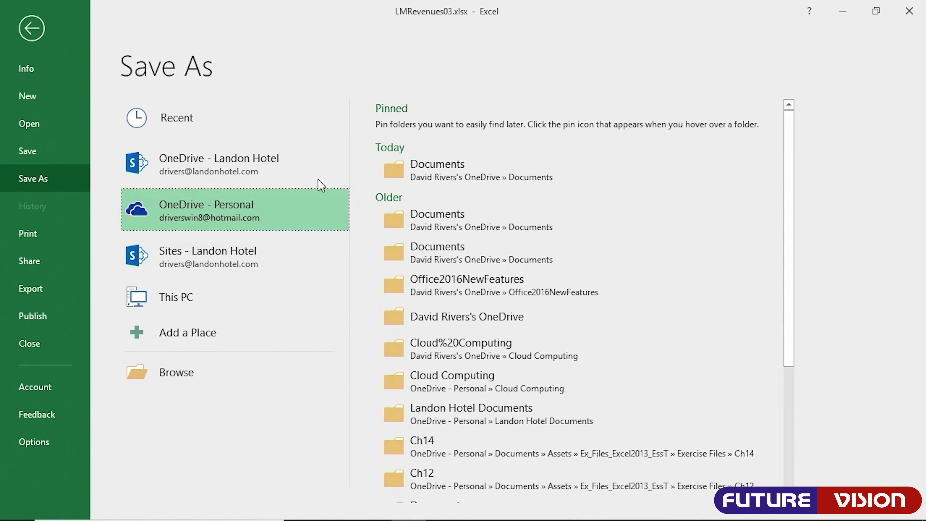
{"action": "left_click", "coordinate": [398, 166]}
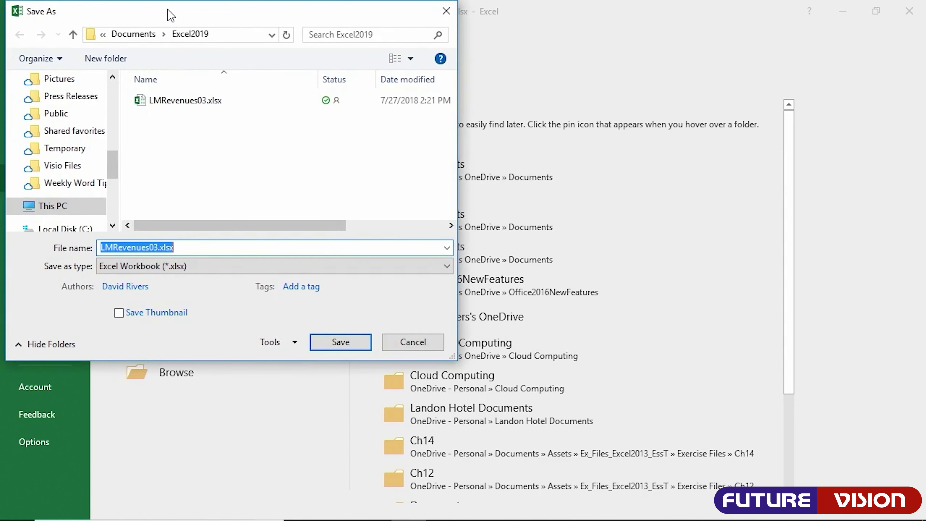
Reposition and resize the Save As dialog on screen
{"action": "left_click_drag", "start_coordinate": [171, 14], "coordinate": [197, 22]}
{"action": "mouse_move", "coordinate": [89, 172]}
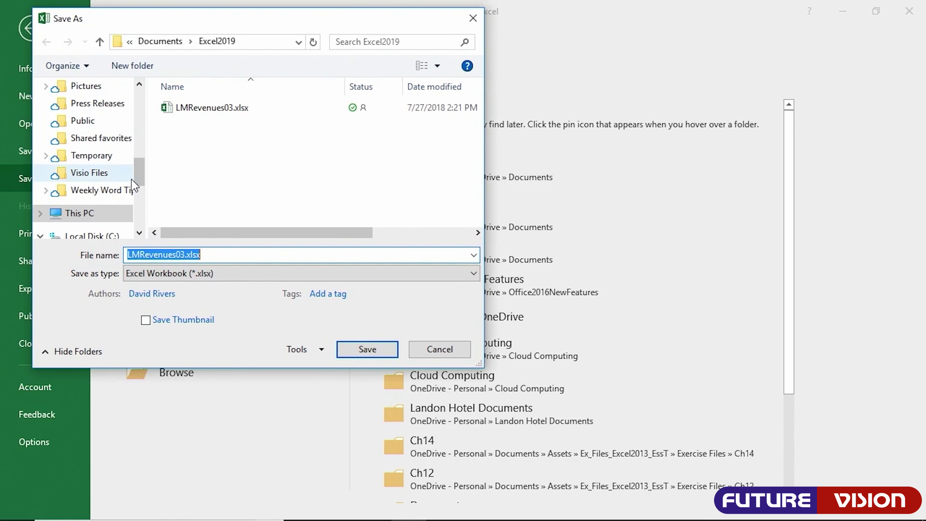
{"action": "left_click_drag", "start_coordinate": [136, 169], "coordinate": [143, 139]}
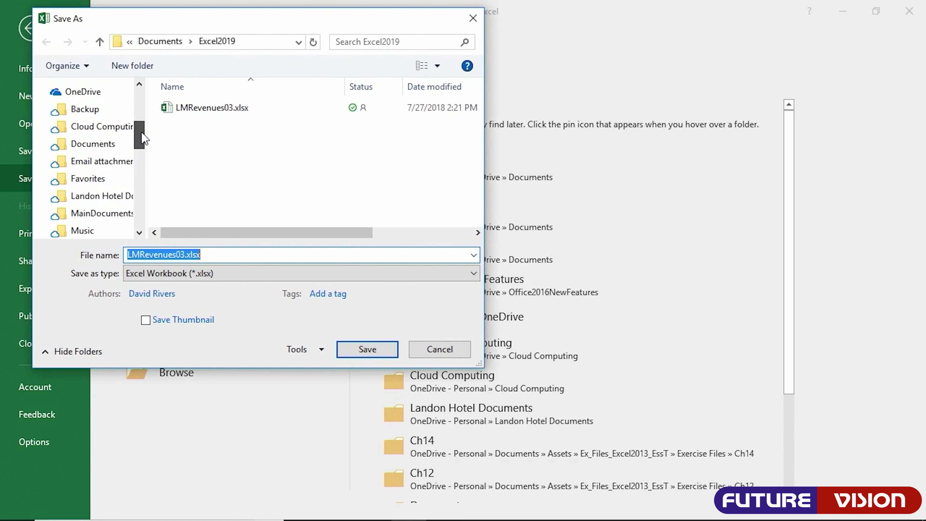
{"action": "left_click_drag", "start_coordinate": [143, 139], "coordinate": [141, 174]}
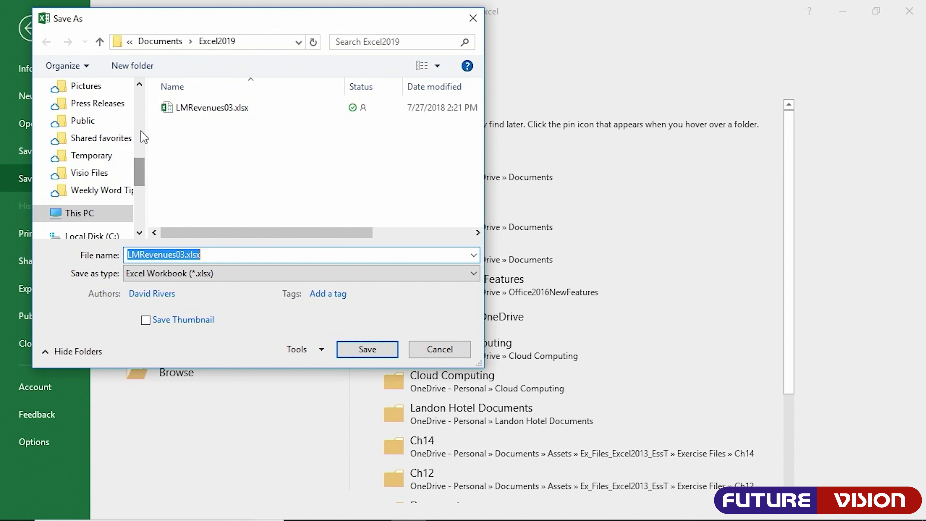
{"action": "mouse_move", "coordinate": [139, 174]}
{"action": "left_click_drag", "start_coordinate": [141, 178], "coordinate": [140, 128]}
Create a Sharing folder at the top level of OneDrive and save the workbook into it
{"action": "left_click", "coordinate": [95, 118]}
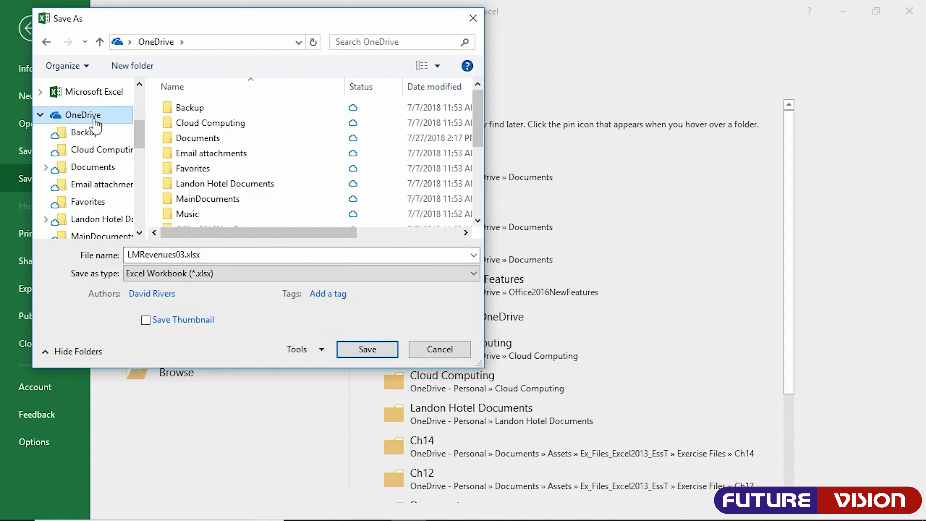
{"action": "left_click", "coordinate": [131, 67]}
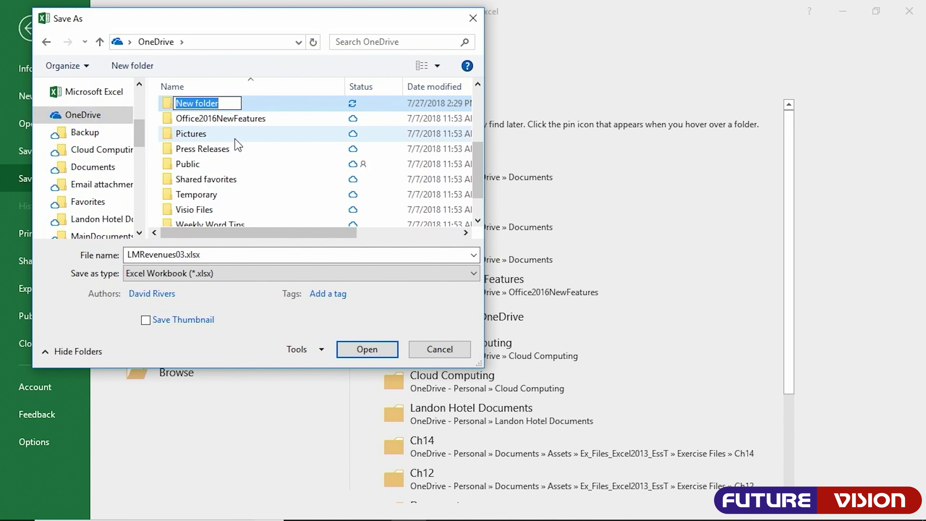
{"action": "type", "text": "Sharing"}
{"action": "key", "text": "Return"}
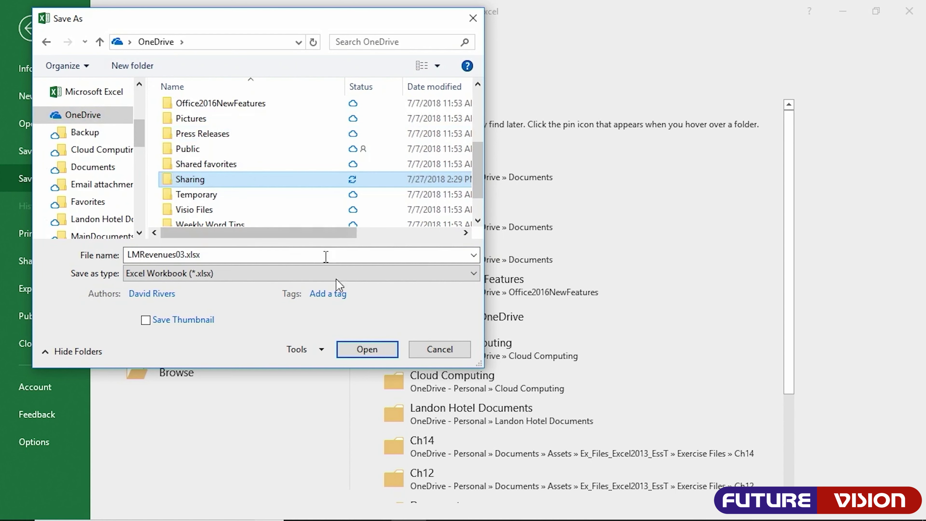
{"action": "left_click", "coordinate": [363, 350]}
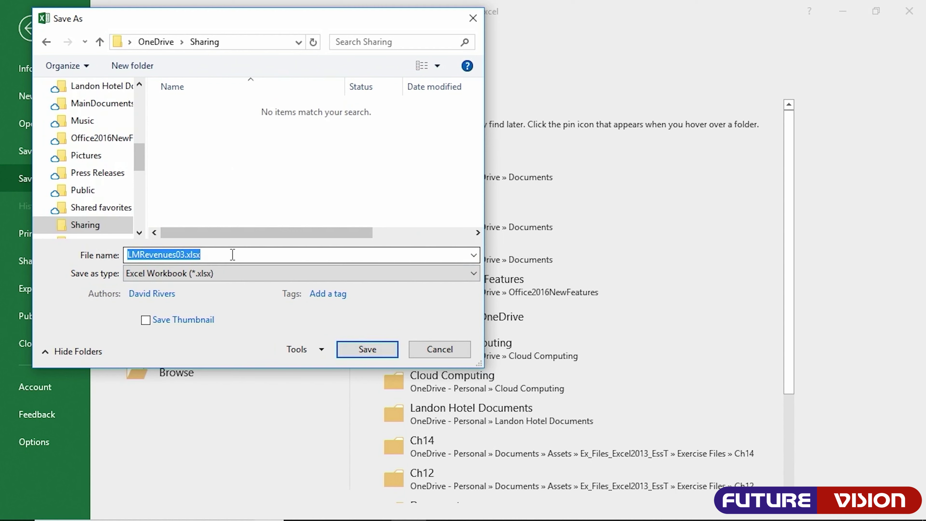
{"action": "left_click", "coordinate": [361, 350]}
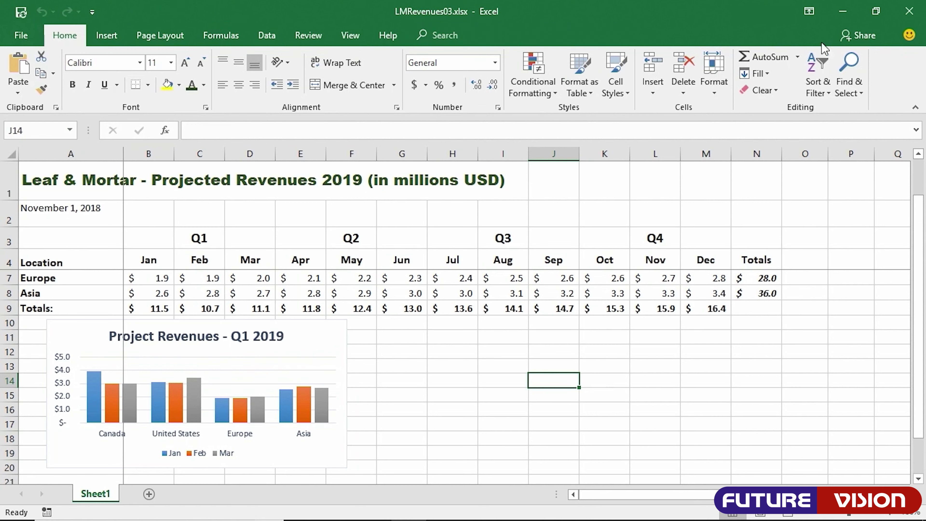
Open the Share pane to invite people to the saved LMRevenues03.xlsx workbook
{"action": "left_click", "coordinate": [859, 36]}
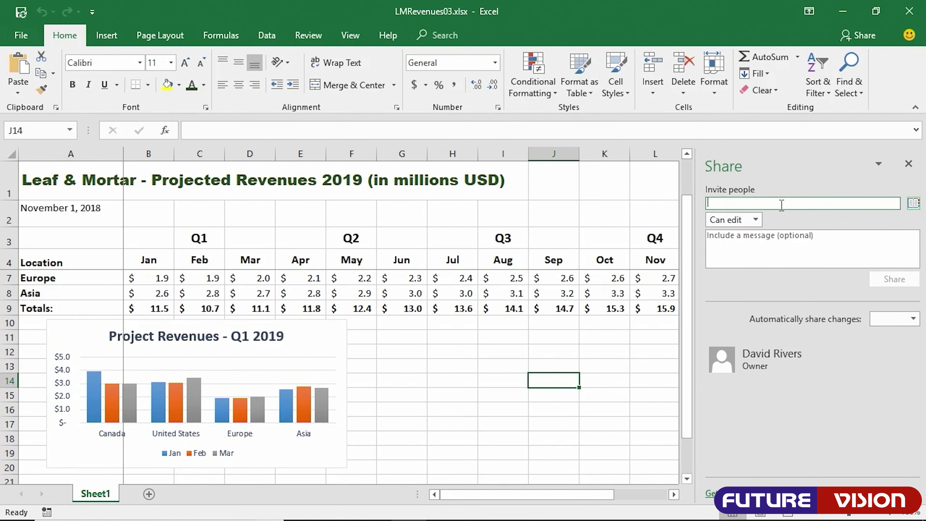
Share the workbook with the suggested contact as Can edit, adding a note 'please edit as you see fit.'
{"action": "type", "text": "karen"}
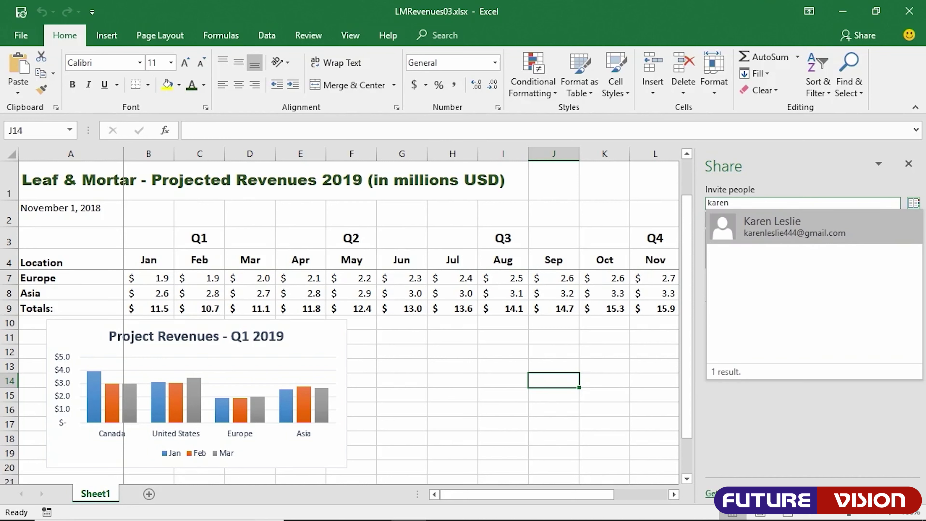
{"action": "left_click", "coordinate": [774, 228]}
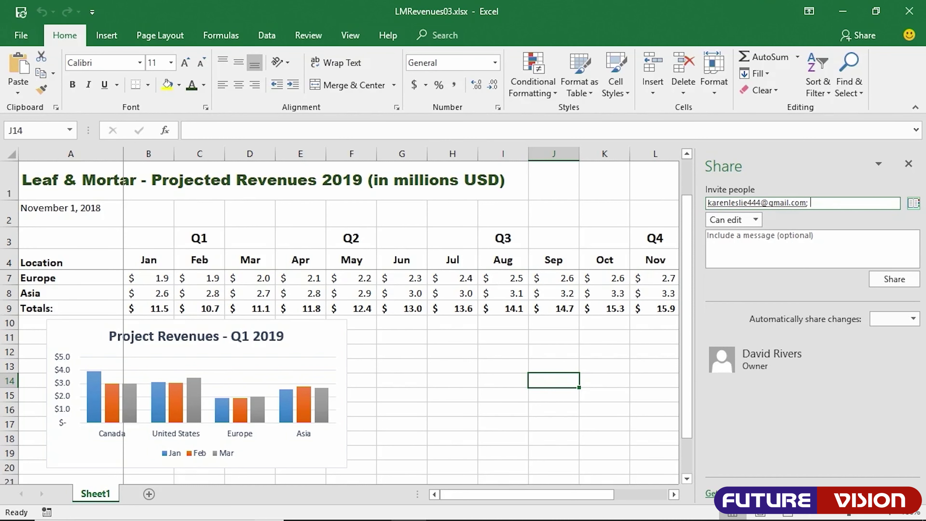
{"action": "left_click", "coordinate": [756, 220]}
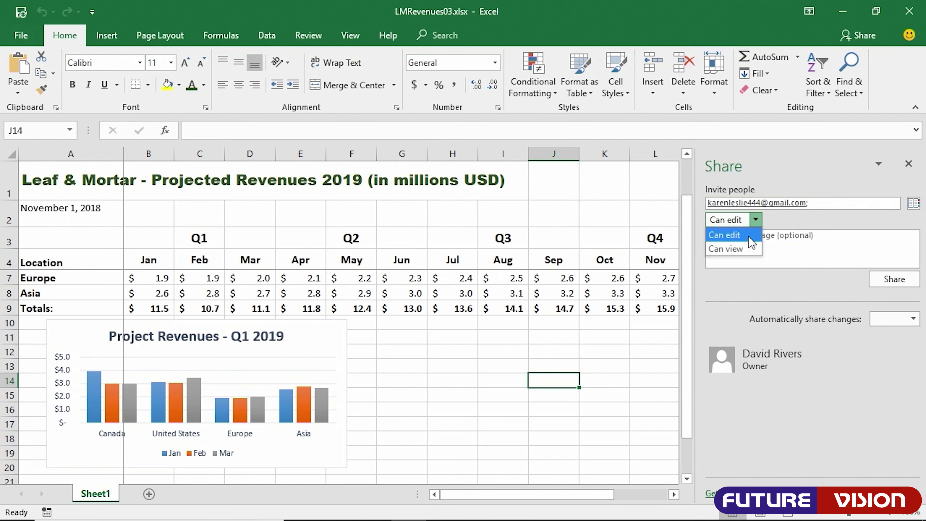
{"action": "left_click", "coordinate": [751, 239]}
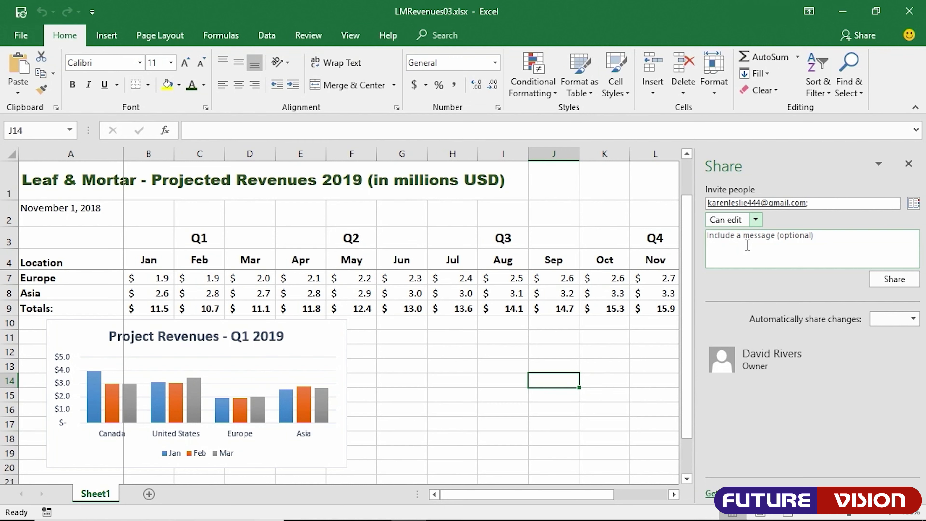
{"action": "left_click", "coordinate": [748, 245]}
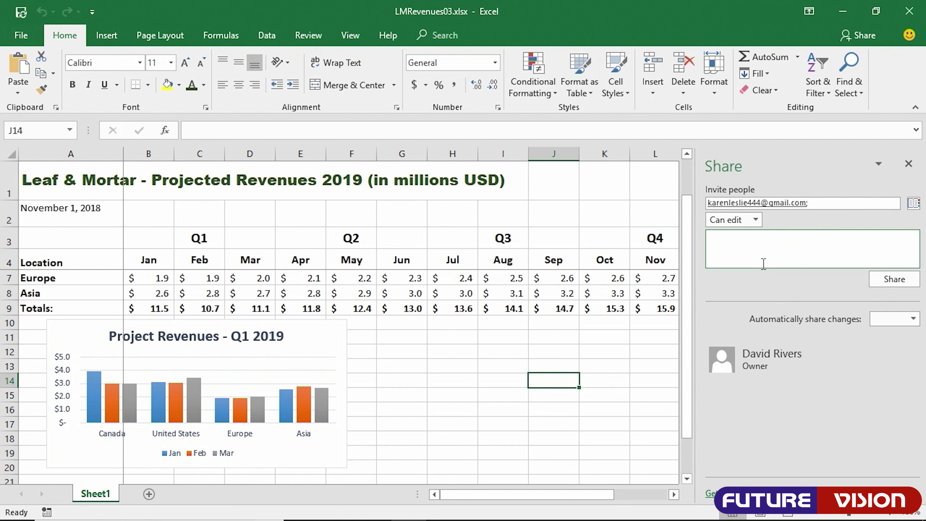
{"action": "type", "text": "Hi"}
{"action": "type", "text": " Karen, please edit as you see fit."}
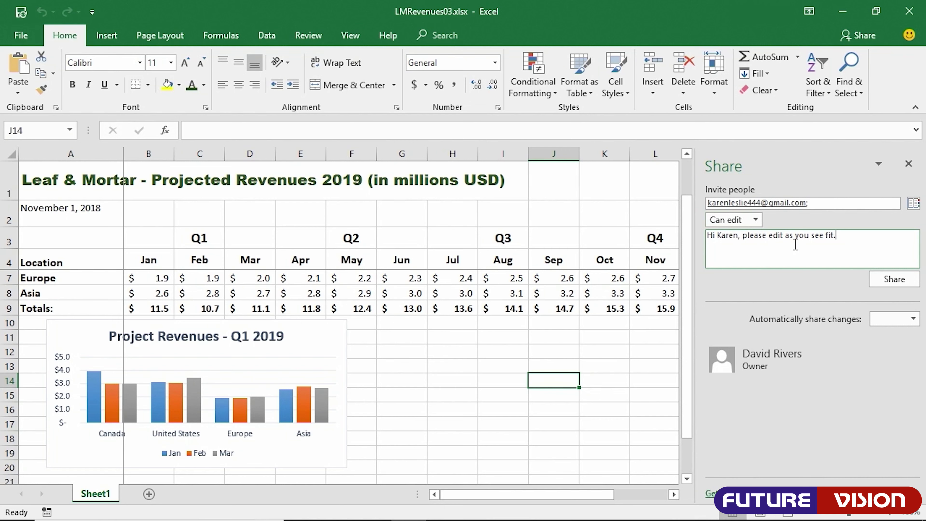
{"action": "left_click", "coordinate": [899, 281]}
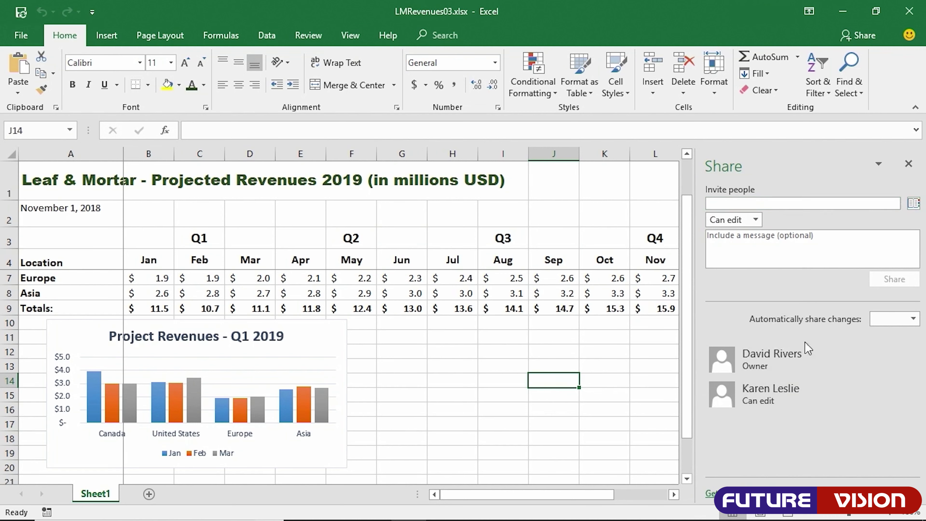
Check the invitee's access options without changing them, close the Share pane and select C3
{"action": "right_click", "coordinate": [779, 392]}
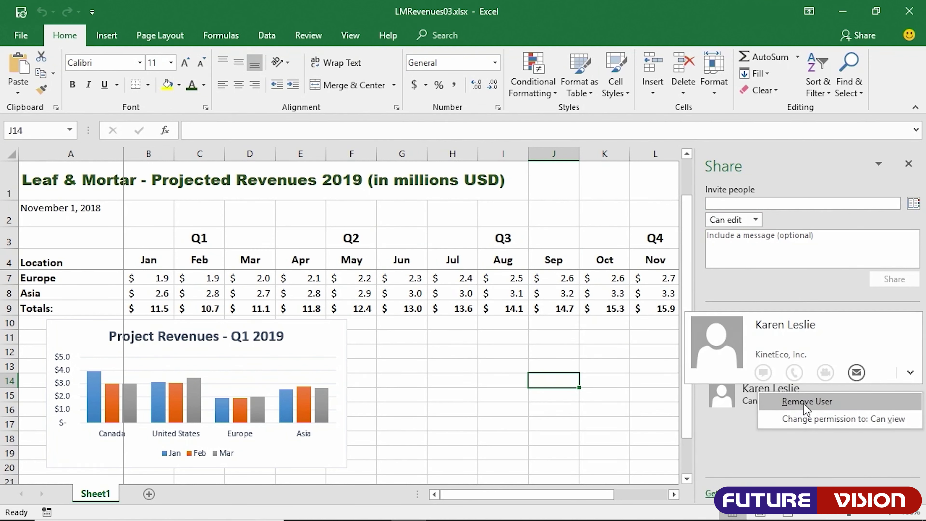
{"action": "left_click", "coordinate": [731, 452]}
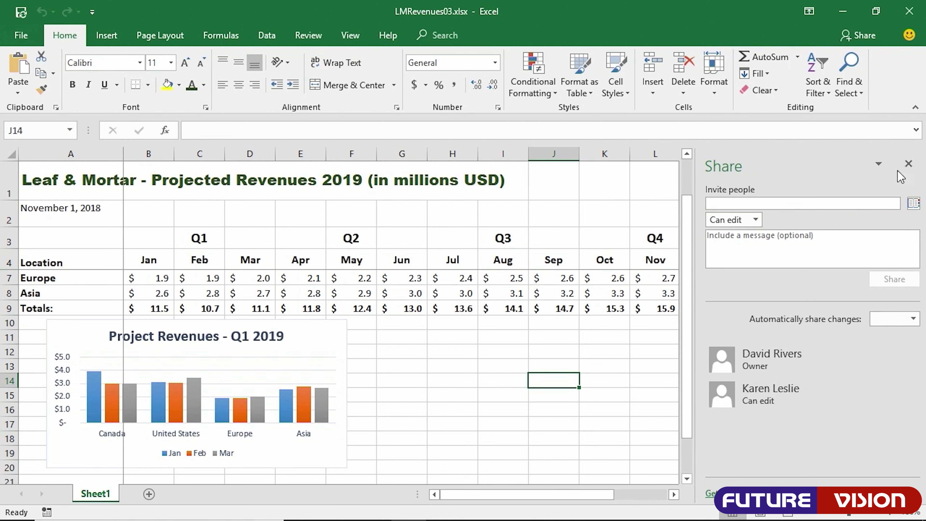
{"action": "left_click", "coordinate": [909, 165]}
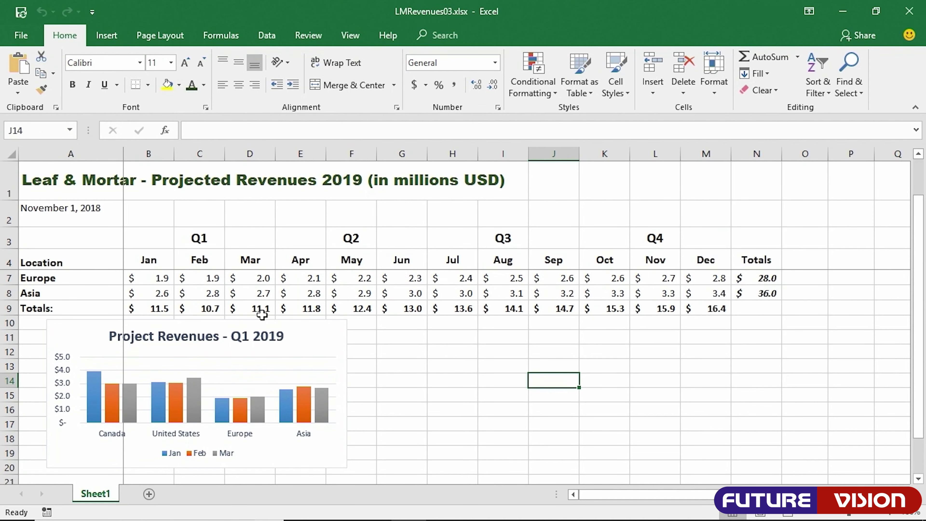
{"action": "left_click", "coordinate": [196, 237]}
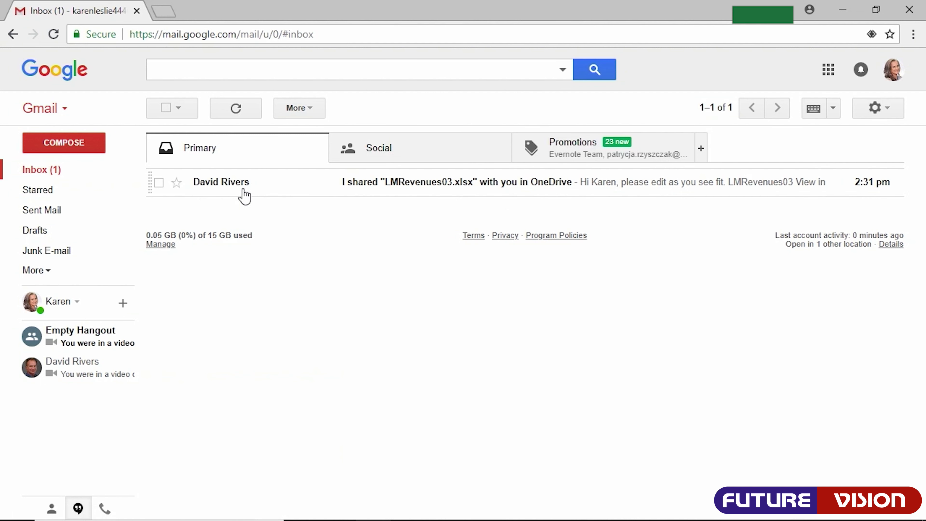
Open the LMRevenues03.xlsx share email in Gmail and follow its View in OneDrive link
{"action": "left_click", "coordinate": [538, 191]}
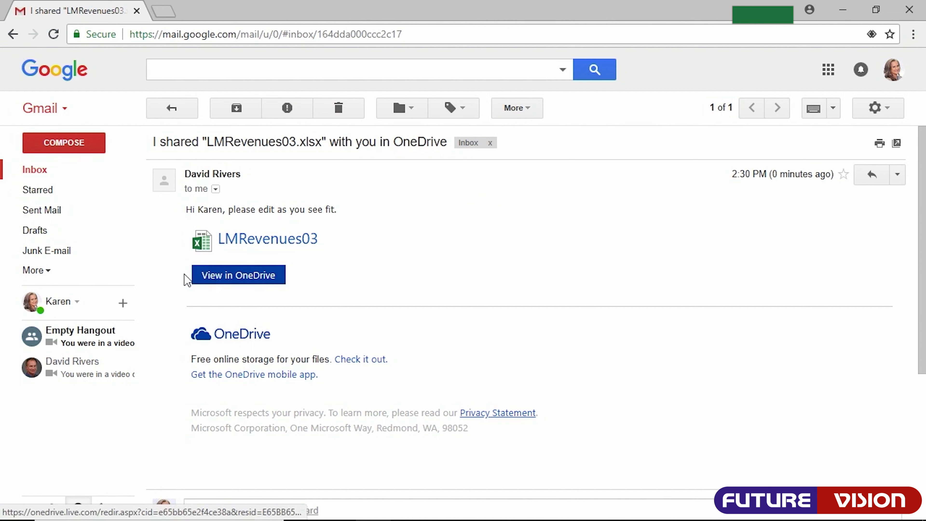
{"action": "left_click", "coordinate": [257, 276]}
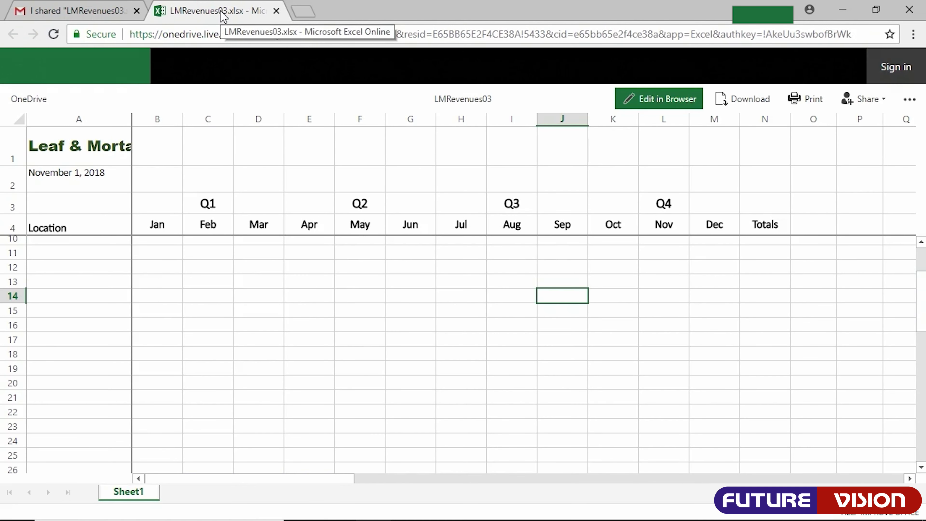
Scroll up online and inspect the United States April value in E6 and July total in H9
{"action": "scroll", "coordinate": [578, 336], "scroll_direction": "up", "scroll_amount": 2}
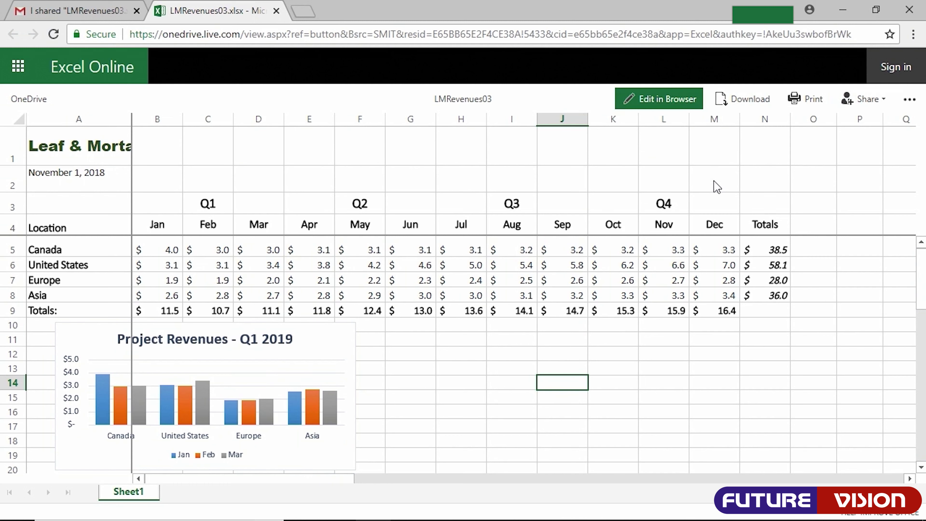
{"action": "left_click", "coordinate": [320, 264]}
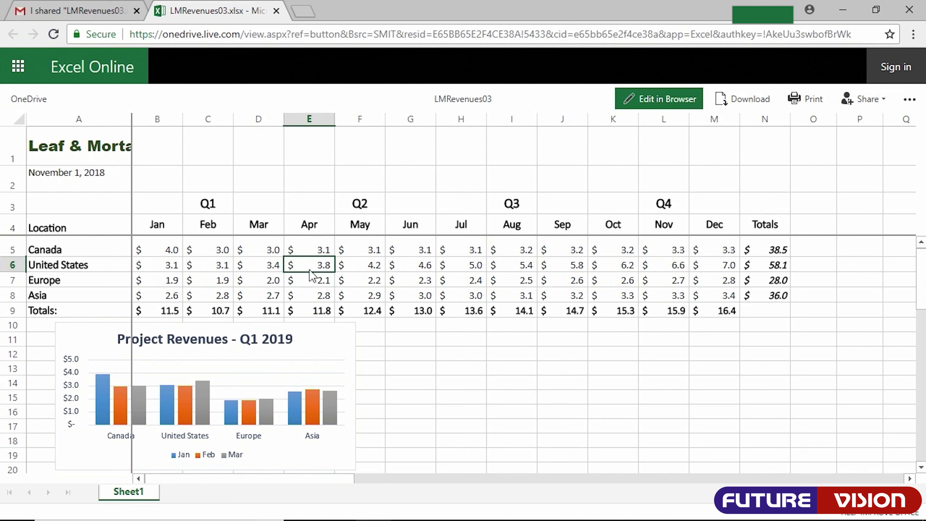
{"action": "left_click", "coordinate": [469, 310]}
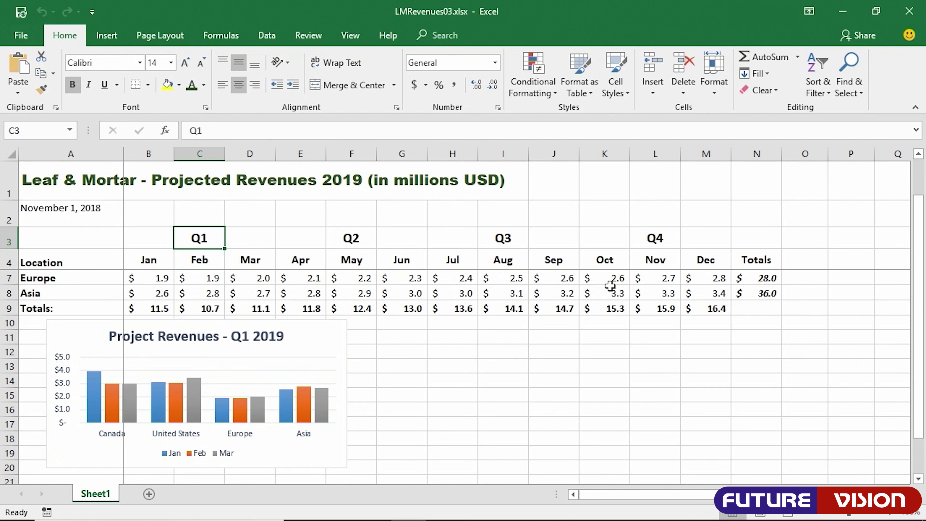
{"action": "left_click", "coordinate": [860, 37]}
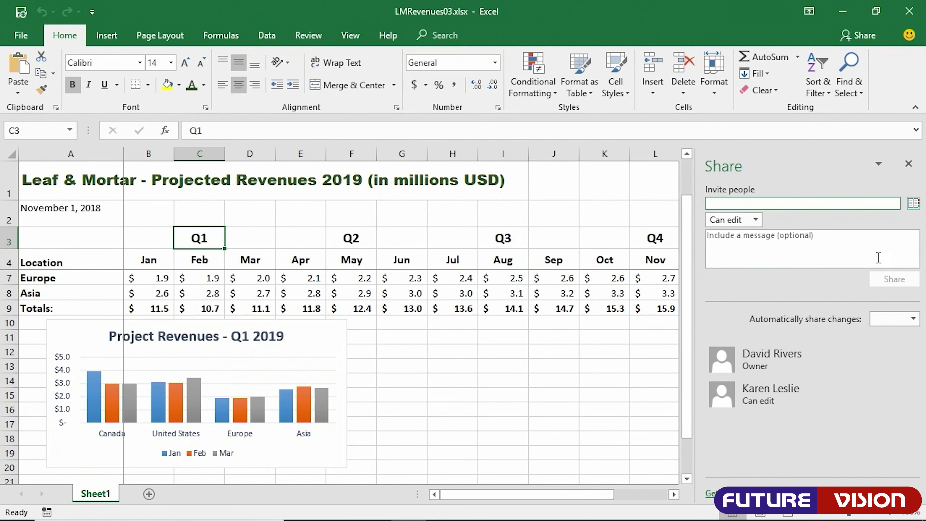
{"action": "left_click", "coordinate": [909, 165]}
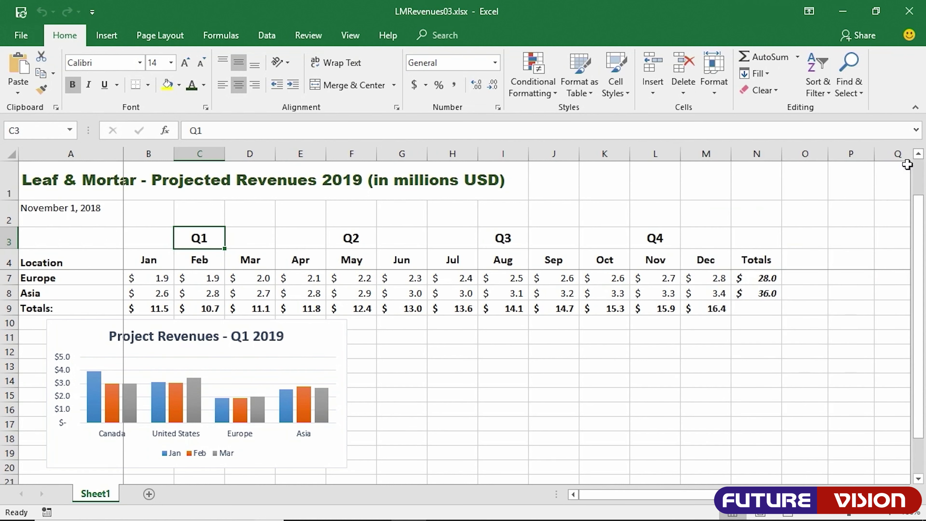